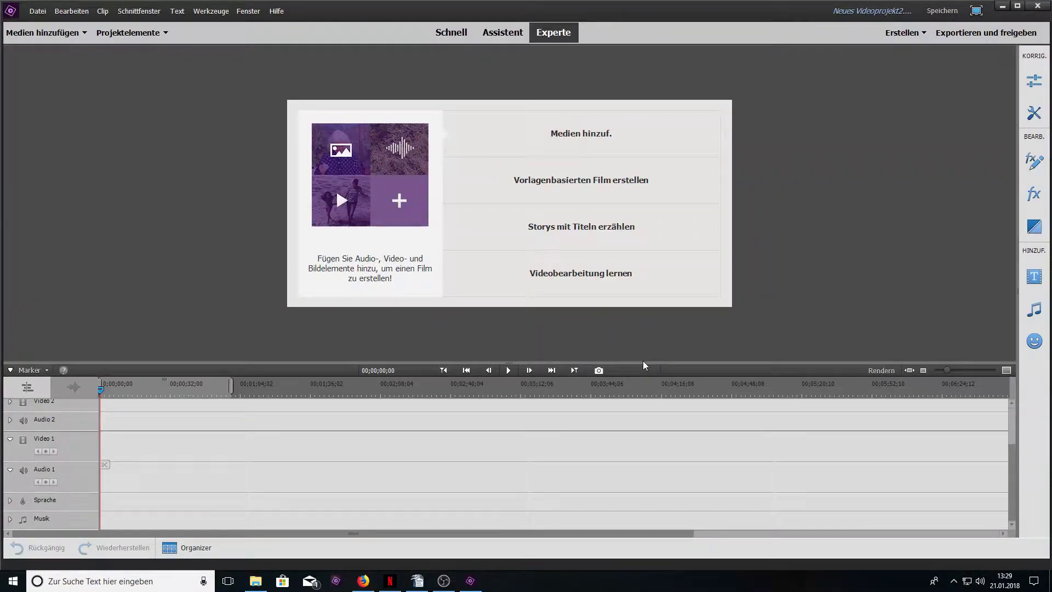
Start the Bounce-Back-Effekt guided edit from the Assistent's Kreative Bearbeitungen tab.
{"action": "left_click", "coordinate": [499, 37]}
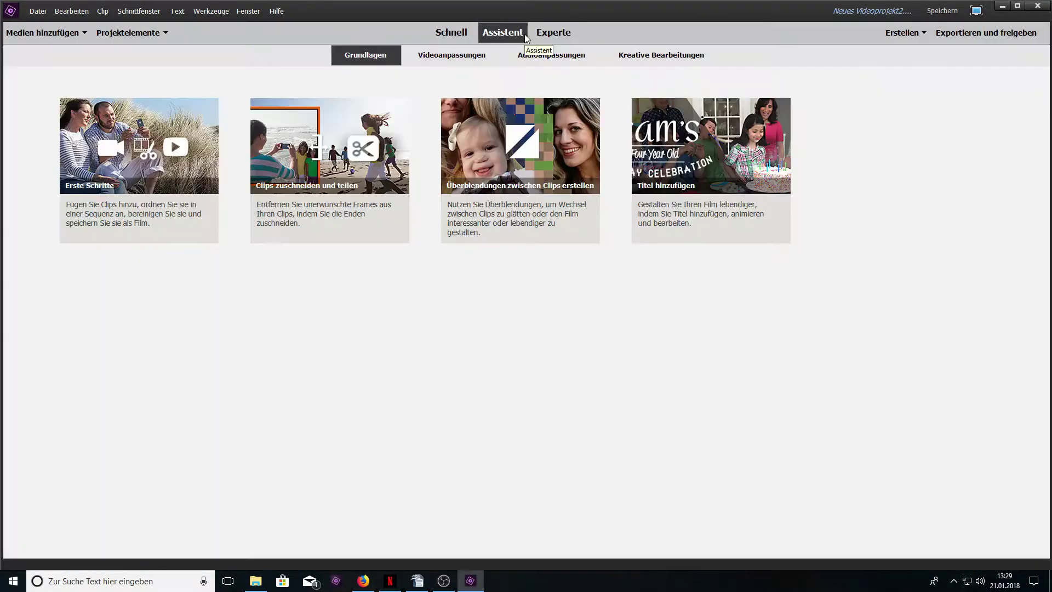
{"action": "left_click", "coordinate": [668, 61]}
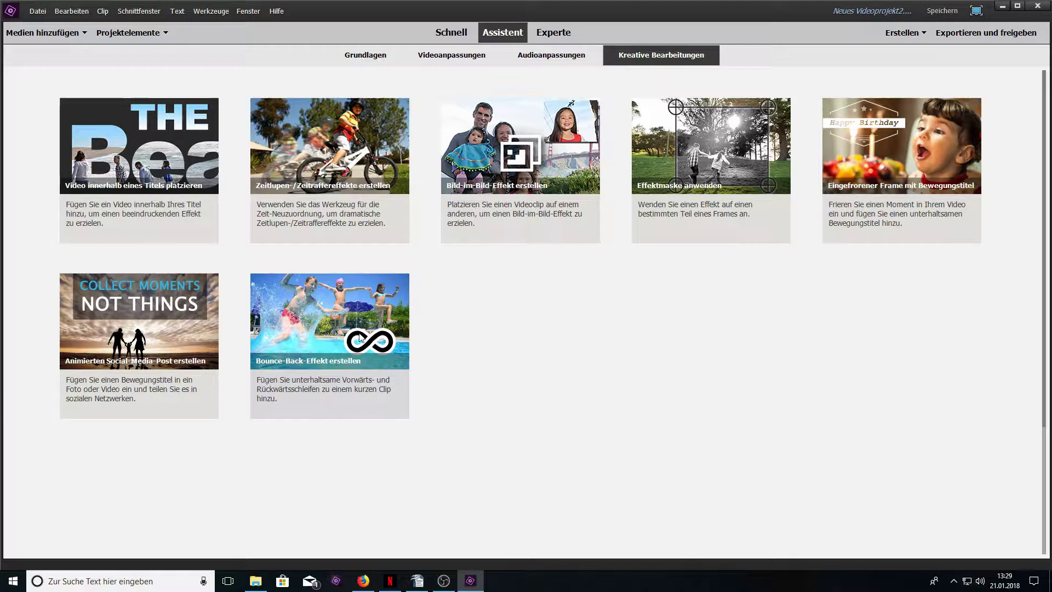
{"action": "left_click", "coordinate": [354, 339]}
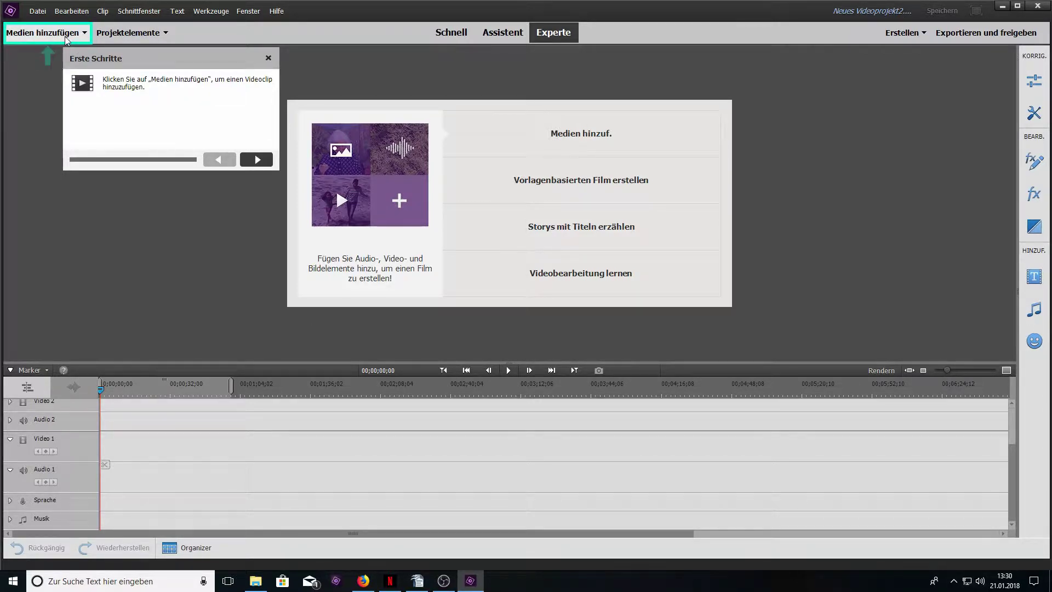
Import Youtube Doppeleffekt.mp4 from the computer and place it at the start of Video 1.
{"action": "left_click", "coordinate": [48, 34]}
{"action": "left_click", "coordinate": [74, 102]}
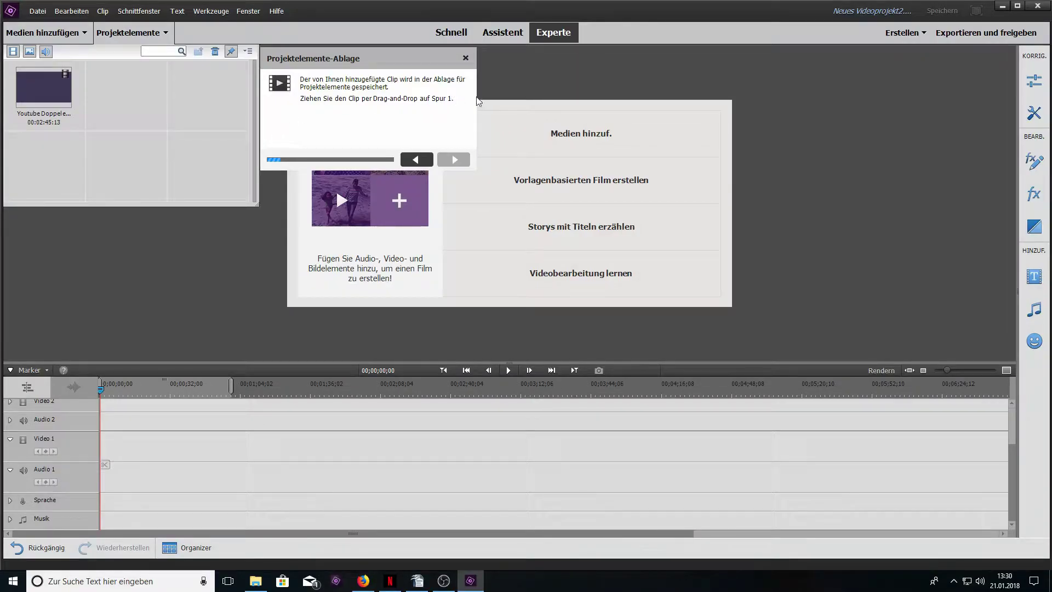
{"action": "mouse_move", "coordinate": [49, 84]}
{"action": "left_mouse_down"}
{"action": "mouse_move", "coordinate": [102, 466]}
{"action": "mouse_move", "coordinate": [99, 457]}
{"action": "left_mouse_up"}
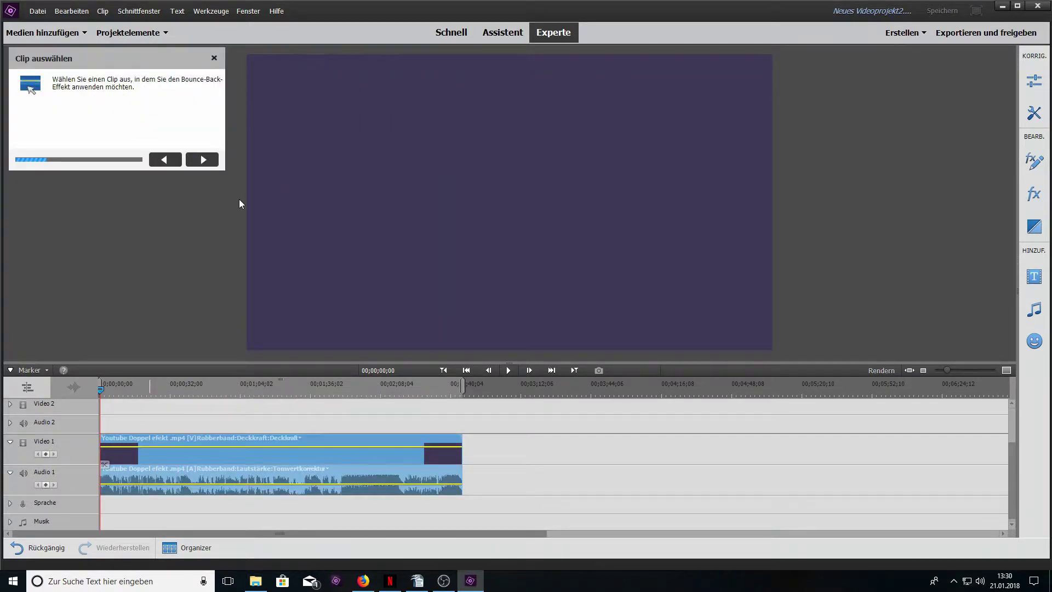
{"action": "left_click", "coordinate": [201, 164]}
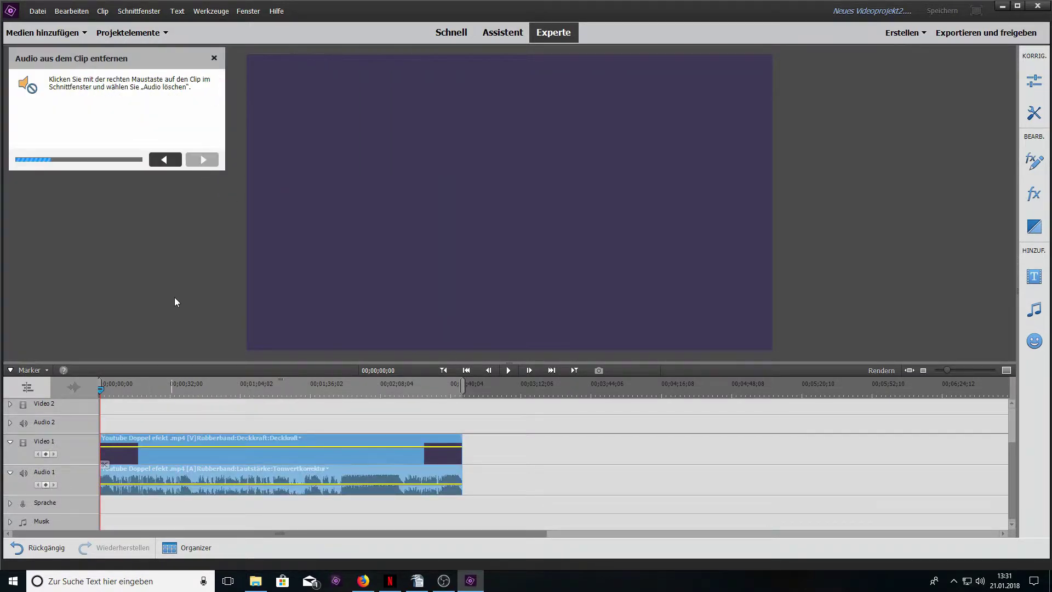
Delete the clip's audio and trim its beginning, then advance the guide.
{"action": "right_click", "coordinate": [244, 446]}
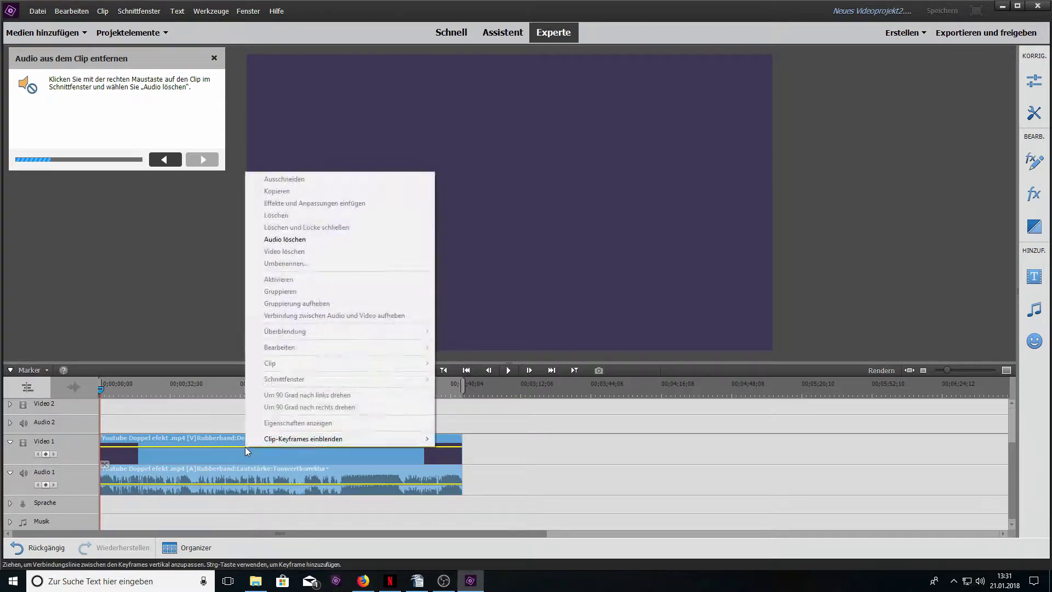
{"action": "left_click", "coordinate": [263, 236]}
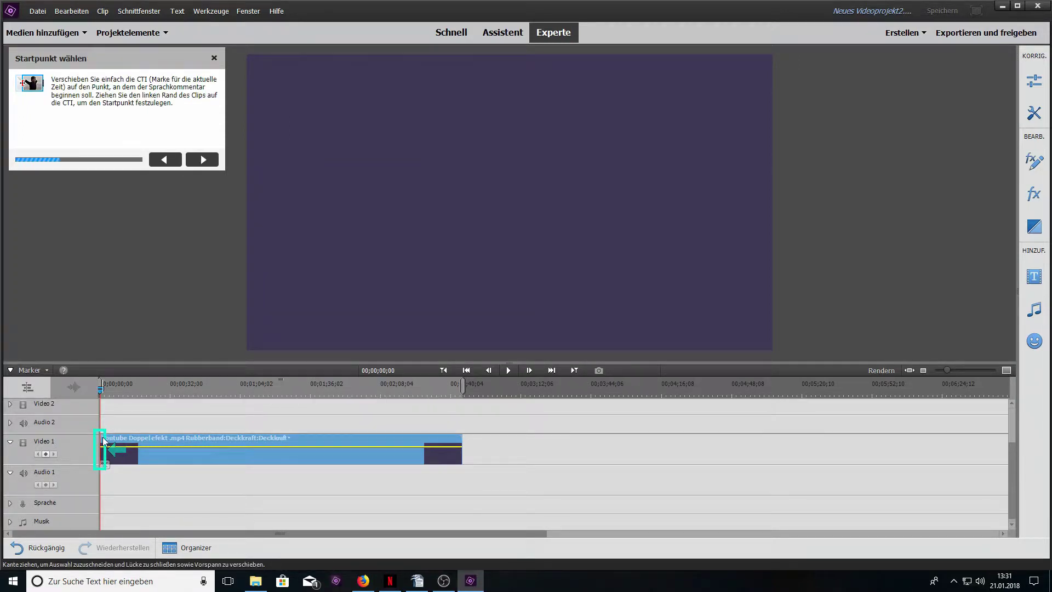
{"action": "left_click_drag", "start_coordinate": [100, 436], "coordinate": [144, 439]}
{"action": "left_click", "coordinate": [201, 160]}
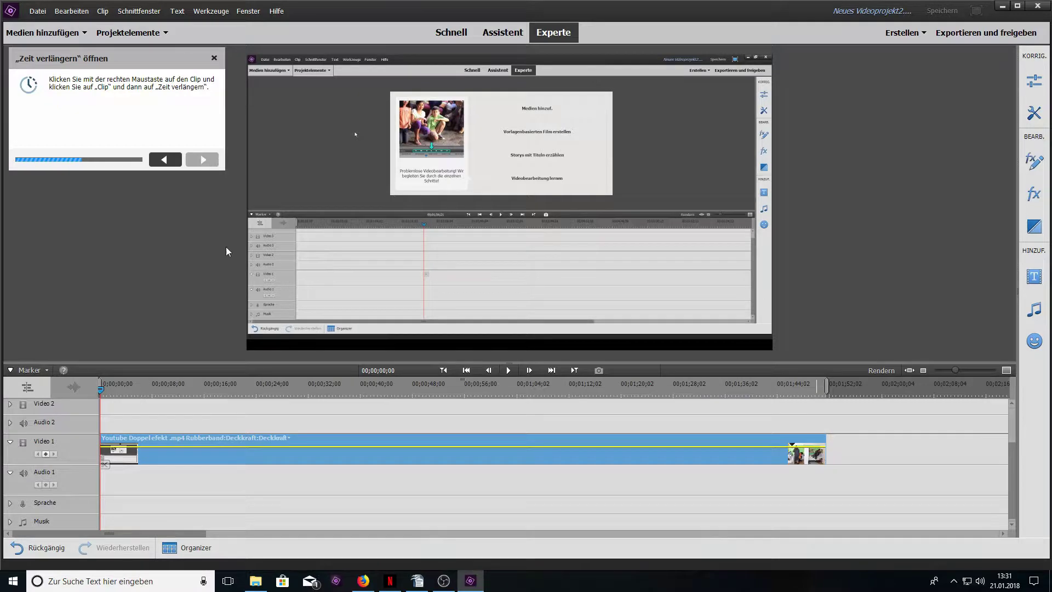
Set the clip's speed to 300% in Zeit verlängern, shortening it to 00;00;37;05.
{"action": "right_click", "coordinate": [275, 448]}
{"action": "mouse_move", "coordinate": [318, 367]}
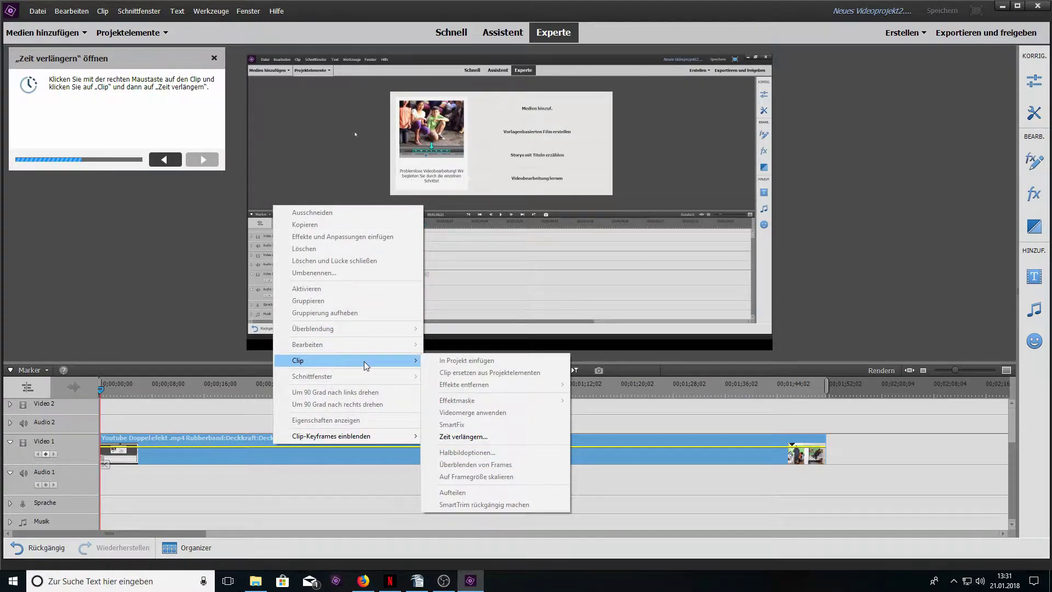
{"action": "left_click", "coordinate": [466, 437]}
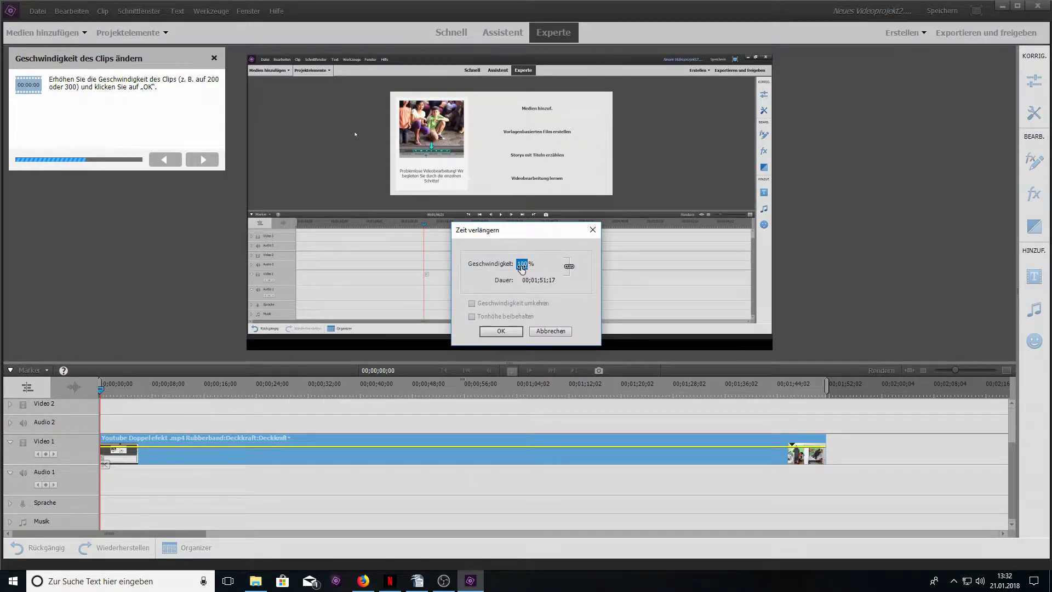
{"action": "left_click_drag", "start_coordinate": [522, 268], "coordinate": [569, 267]}
{"action": "left_click", "coordinate": [491, 332]}
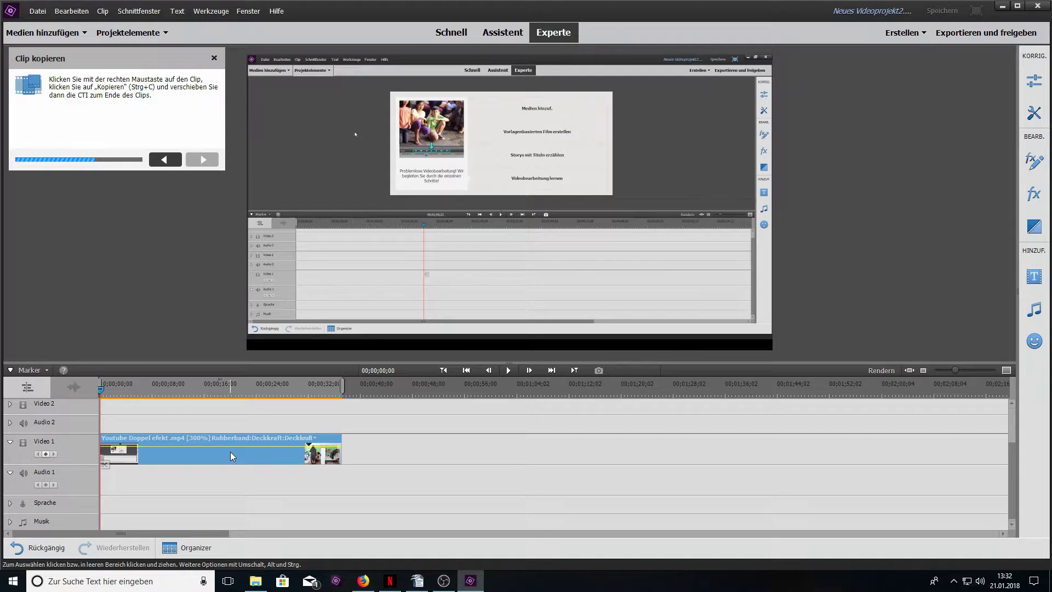
Copy the sped-up clip and move the playhead to its end.
{"action": "left_click", "coordinate": [327, 452]}
{"action": "key", "text": "ctrl+c"}
{"action": "key", "text": "End"}
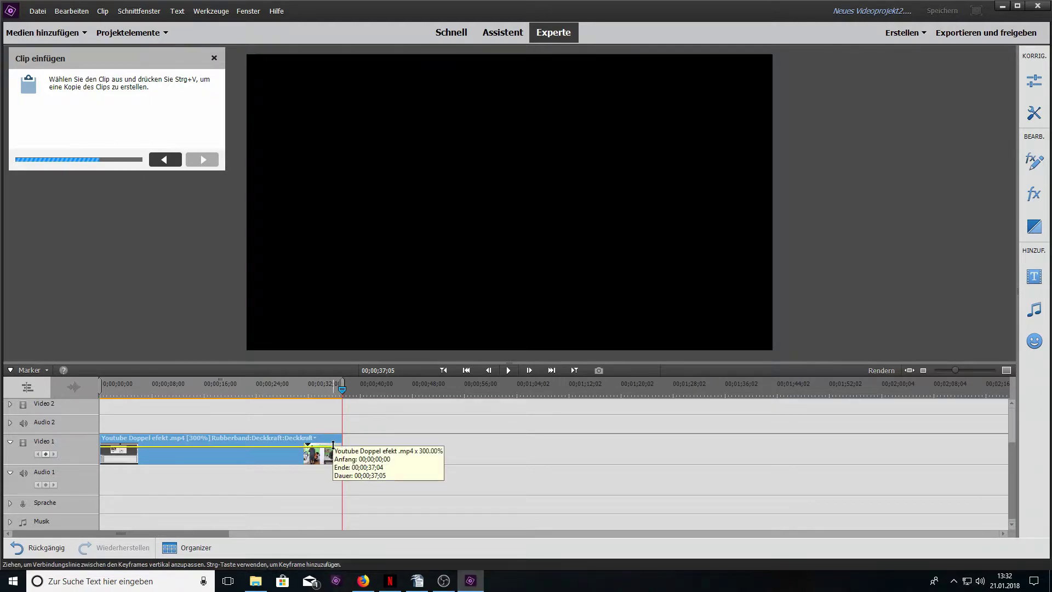
Paste the copy after the original and reverse its speed to -300%.
{"action": "key", "text": "ctrl+v"}
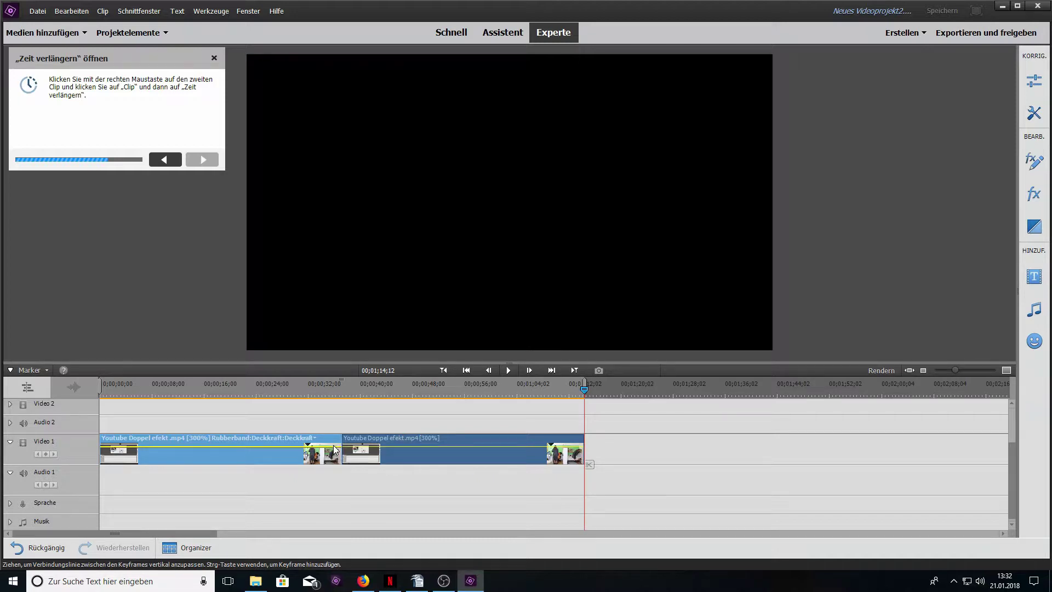
{"action": "right_click", "coordinate": [428, 449]}
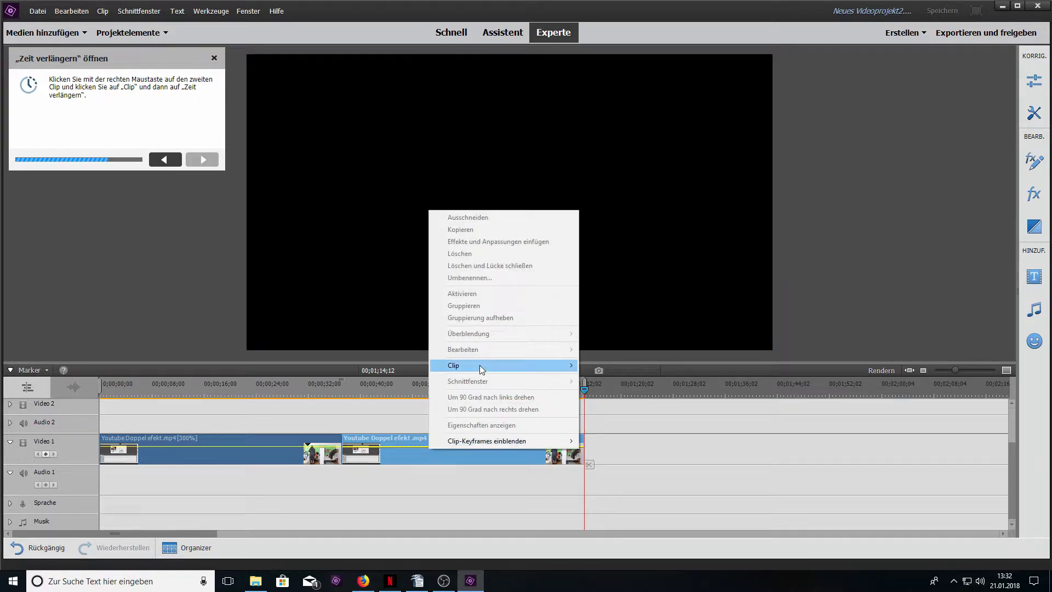
{"action": "mouse_move", "coordinate": [501, 365]}
{"action": "left_click", "coordinate": [613, 445]}
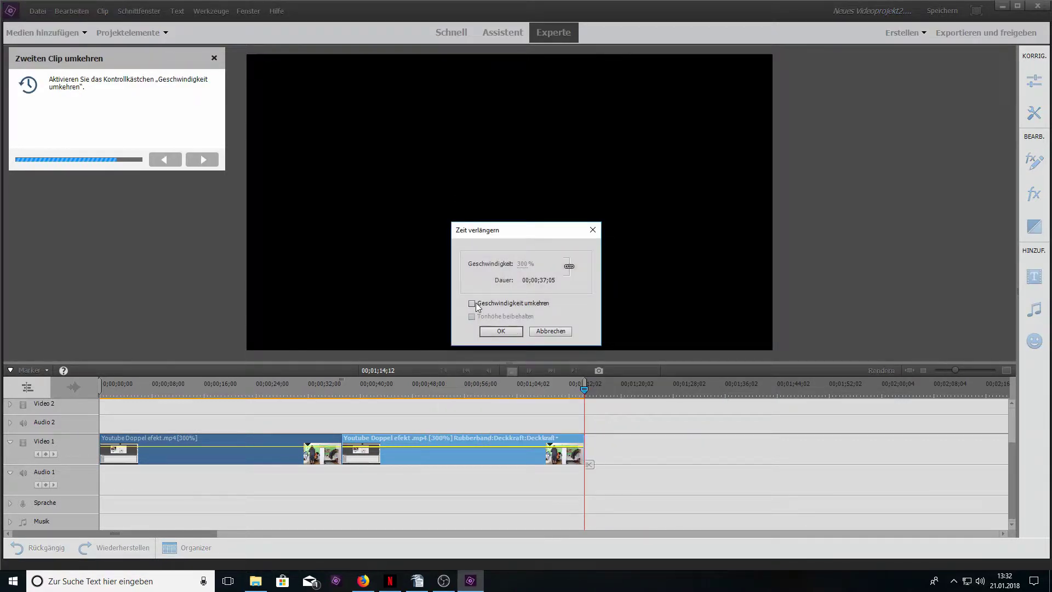
{"action": "left_click", "coordinate": [513, 334]}
{"action": "left_click_drag", "start_coordinate": [582, 388], "coordinate": [103, 401]}
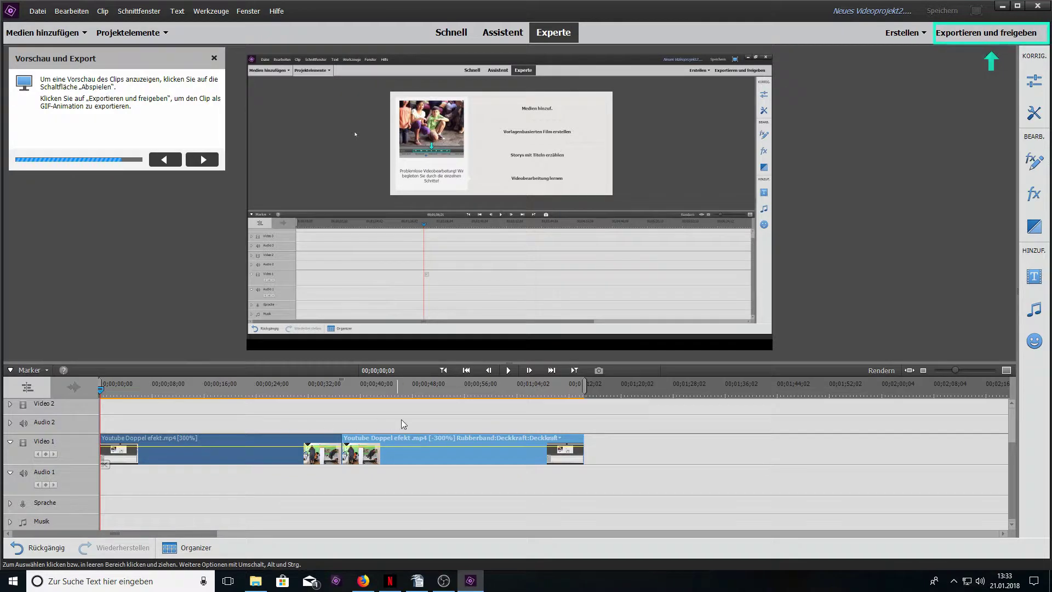
Preview the bounce-back sequence, then open Exportieren und freigeben for GIF output.
{"action": "left_click", "coordinate": [512, 374]}
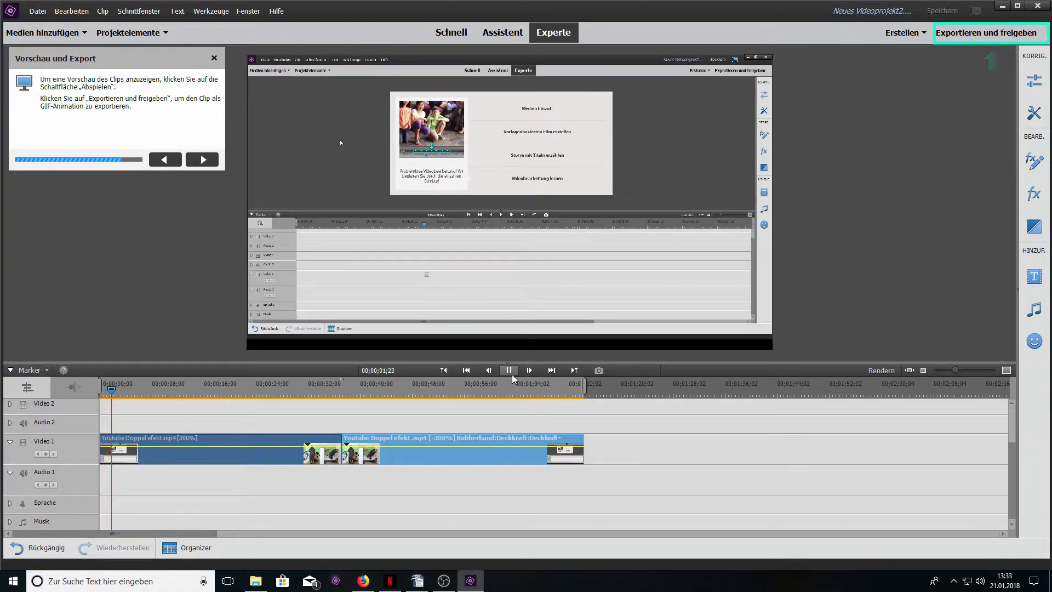
{"action": "left_click", "coordinate": [509, 371]}
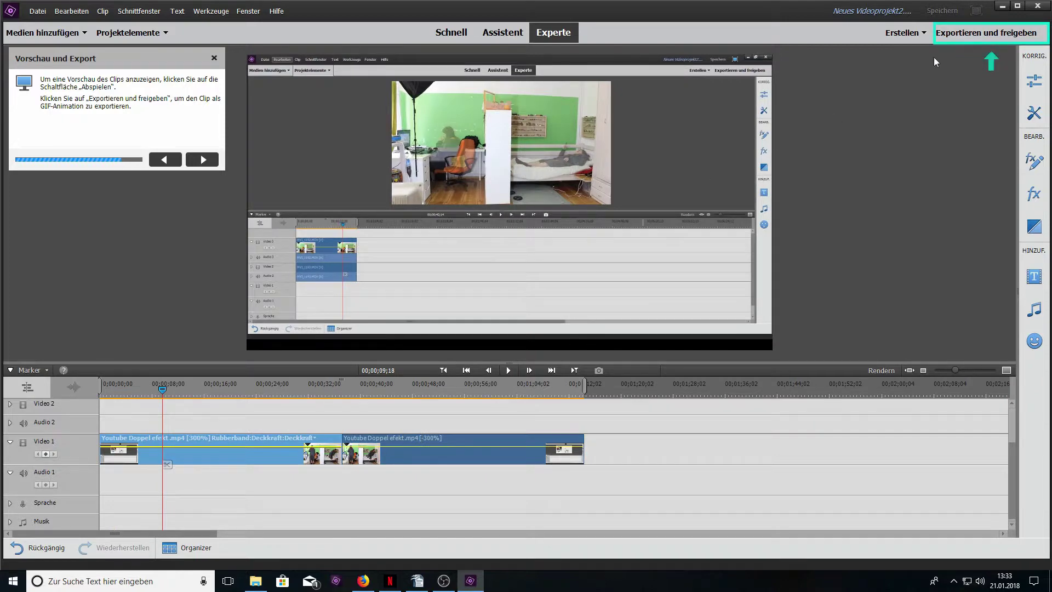
{"action": "left_click", "coordinate": [960, 36]}
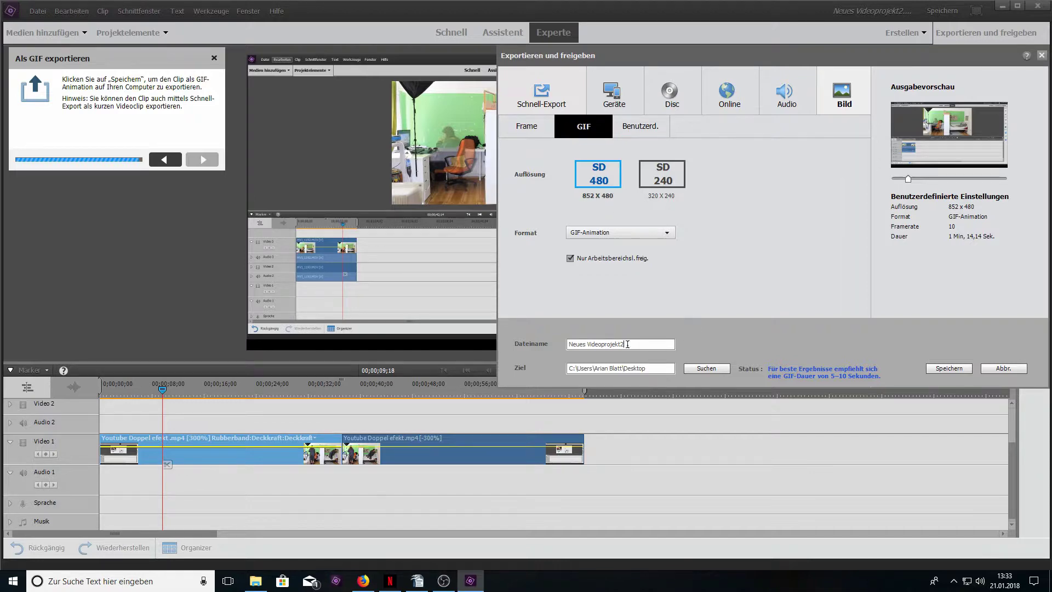
Save the 852 x 480 GIF animation as 'Animation' and open its destination folder.
{"action": "left_click_drag", "start_coordinate": [635, 344], "coordinate": [549, 349]}
{"action": "key", "text": "BackSpace"}
{"action": "type", "text": "Animation"}
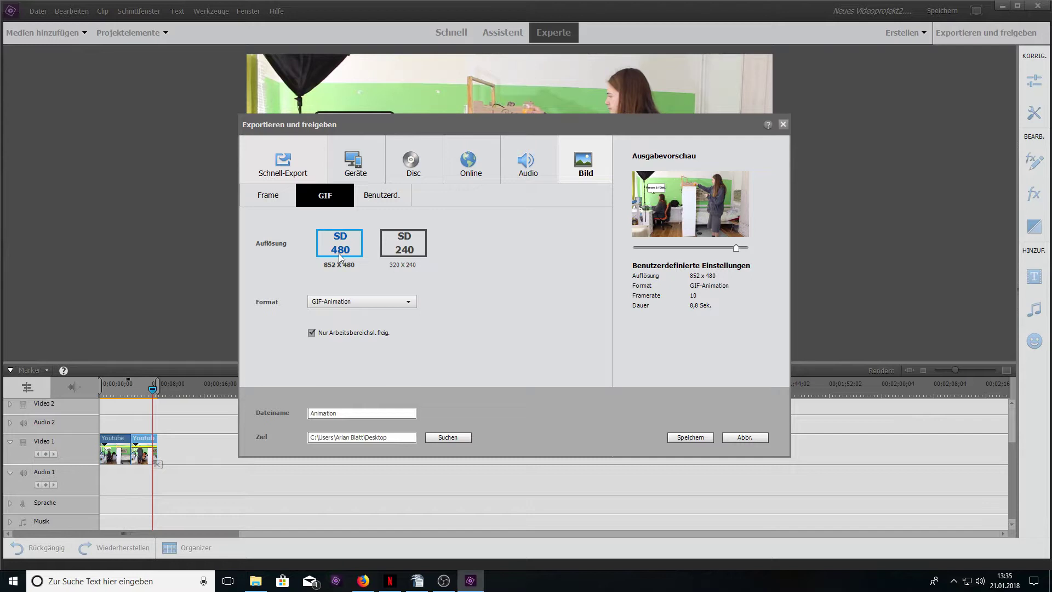
{"action": "left_click", "coordinate": [691, 437]}
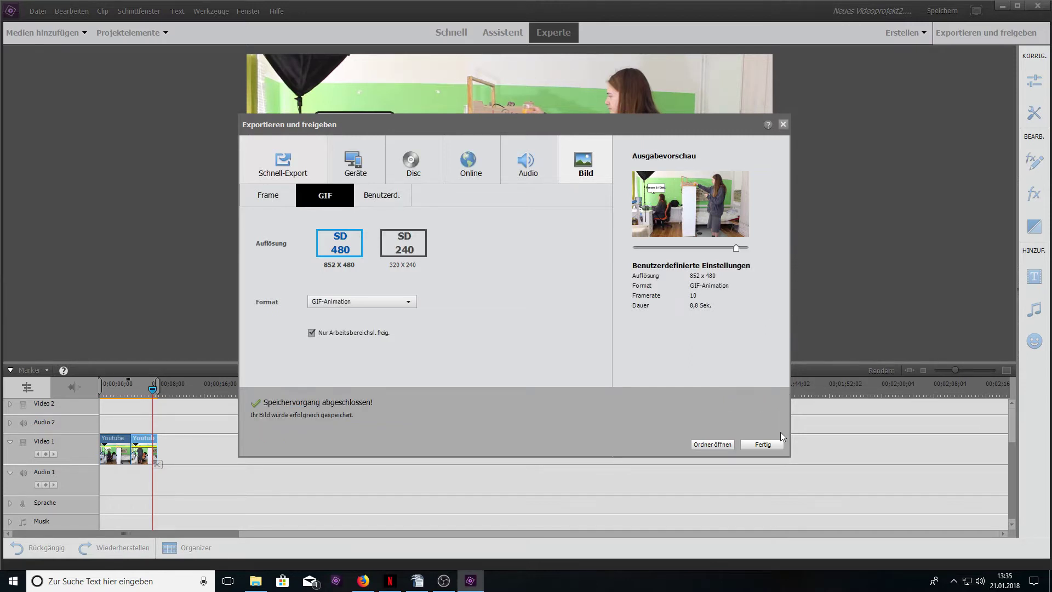
{"action": "left_click", "coordinate": [715, 444]}
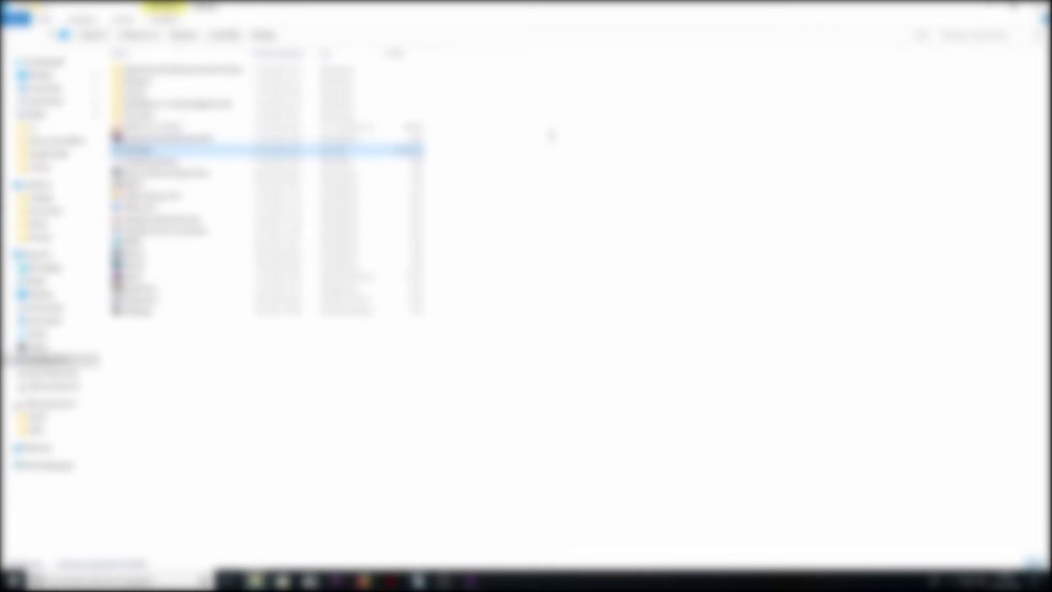
Open Animation.gif in the Photos app to play the bounce-back loop.
{"action": "double_click", "coordinate": [186, 149]}
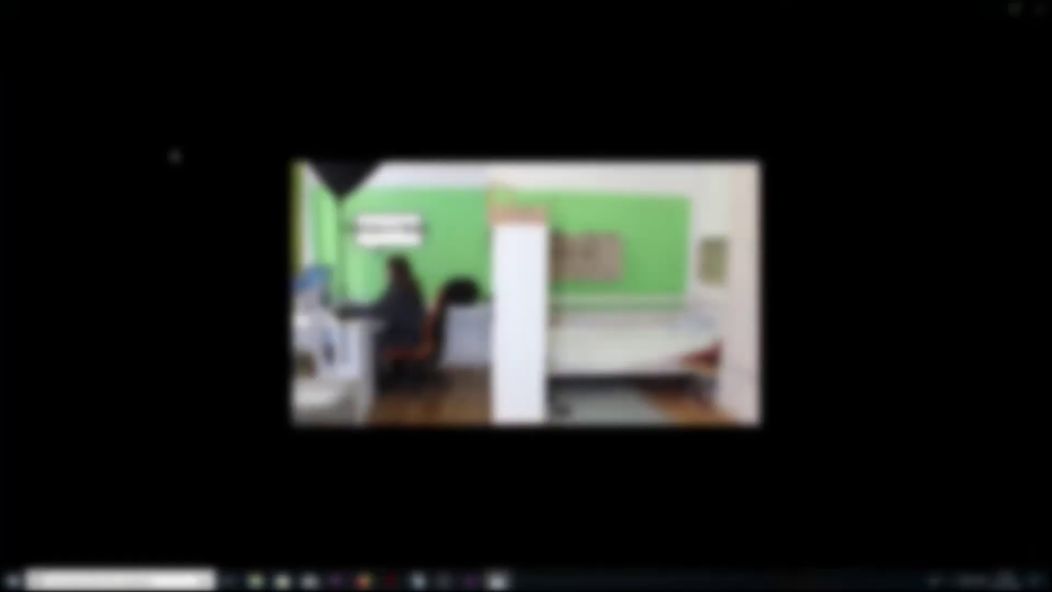